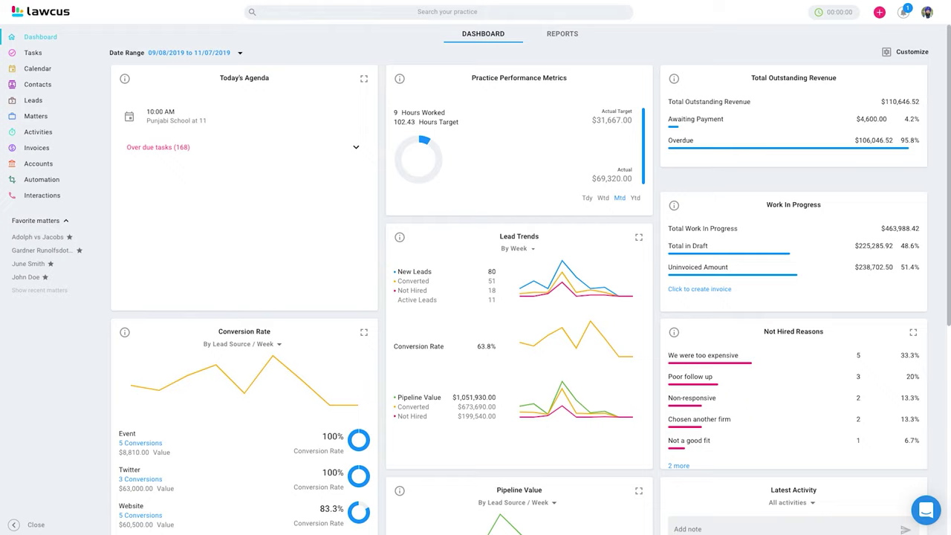
# - Open the account menu from the profile avatar at the top right of the dashboard
pyautogui.click(927, 22)
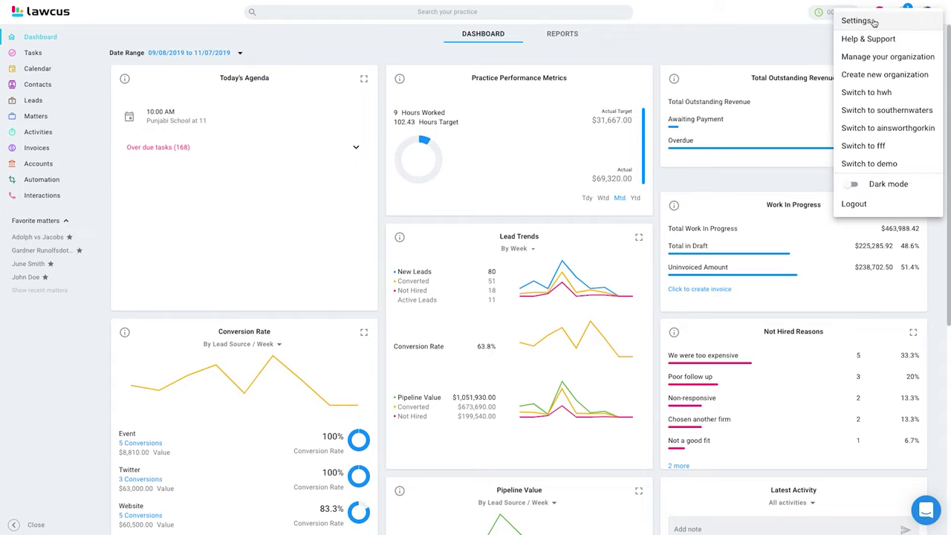
# - Go to Settings > Apps & Integrations > Export and Import
pyautogui.click(858, 21)
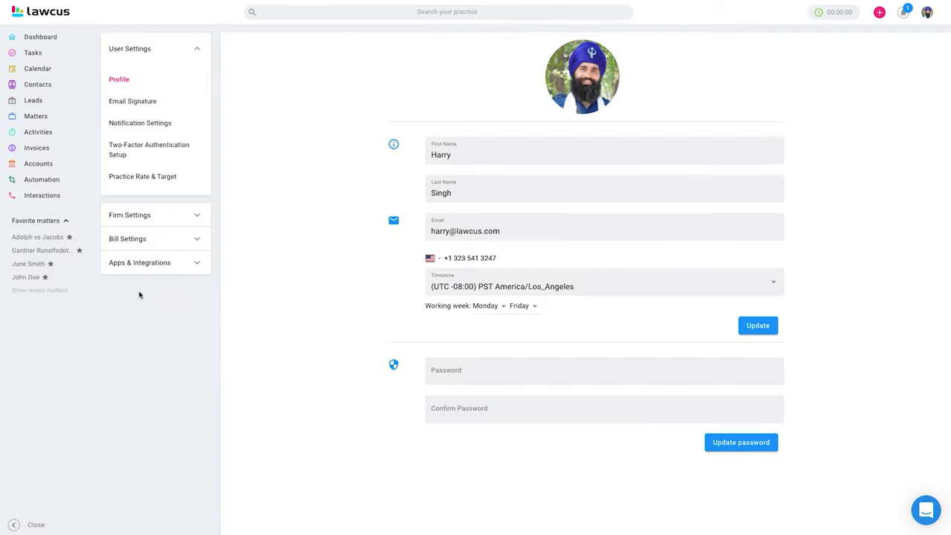
pyautogui.click(164, 261)
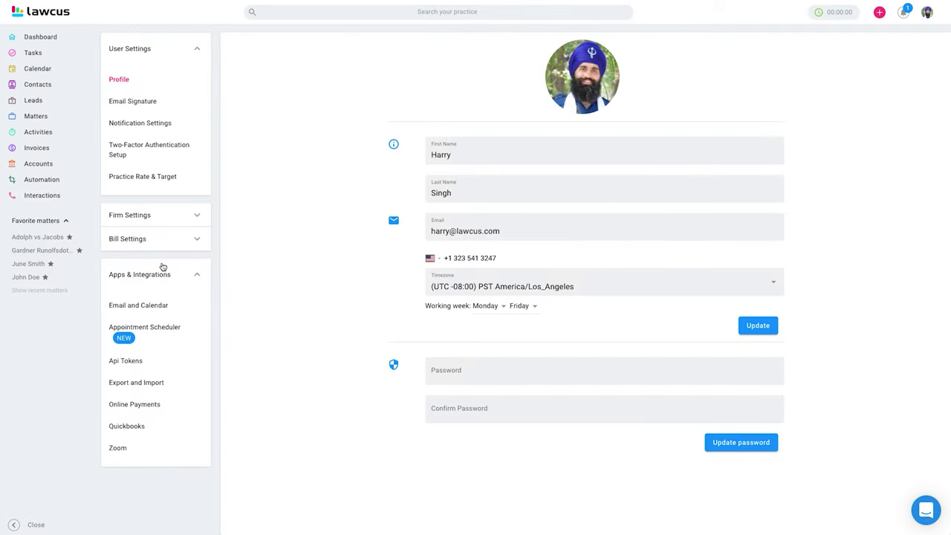
pyautogui.click(151, 385)
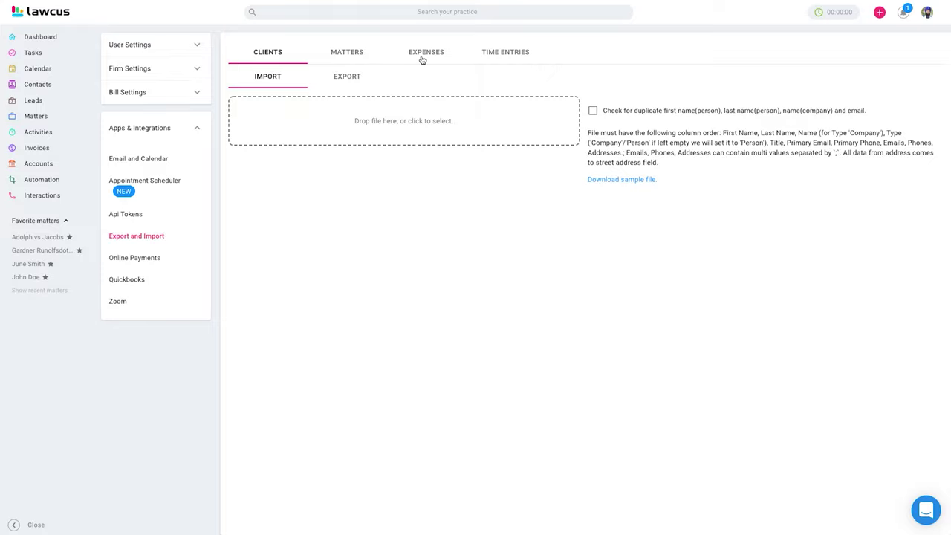
# - Review the export options for clients and for matters
pyautogui.click(347, 78)
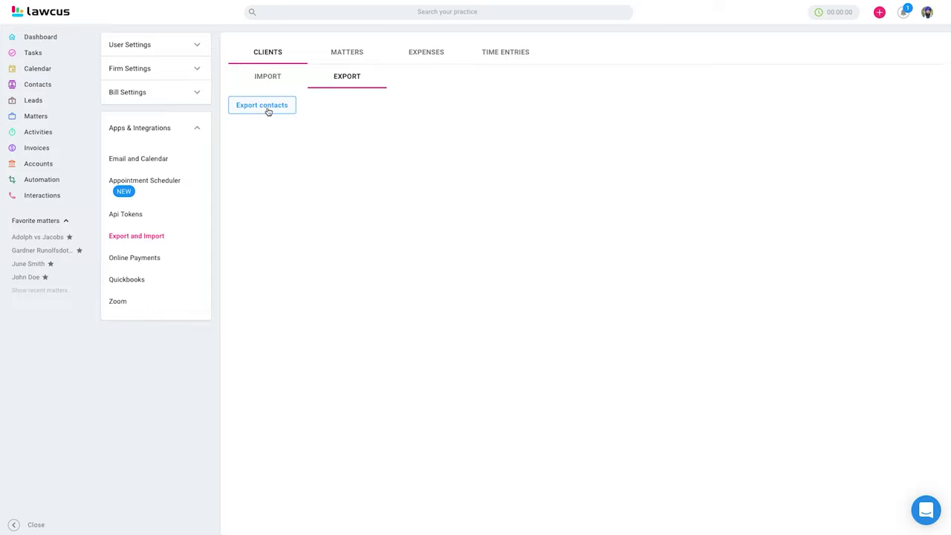
pyautogui.click(354, 52)
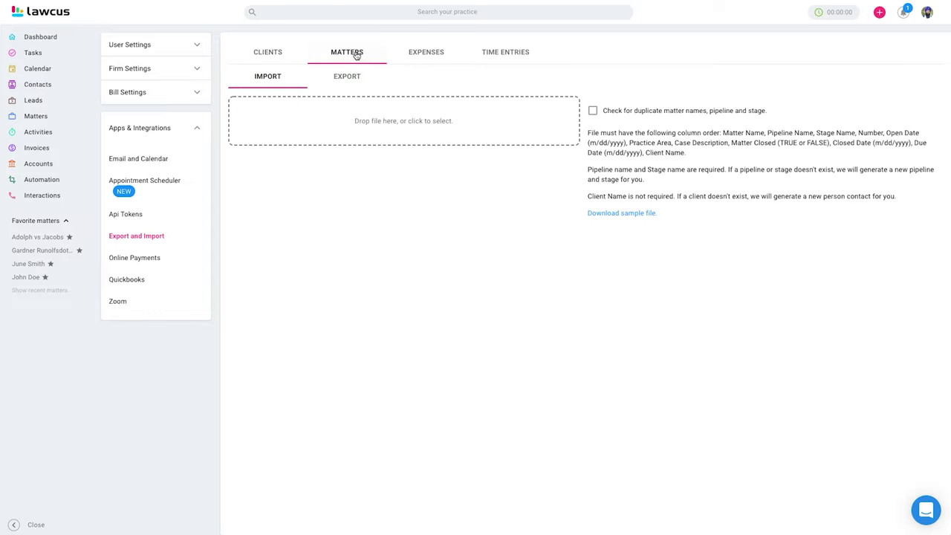
pyautogui.click(356, 83)
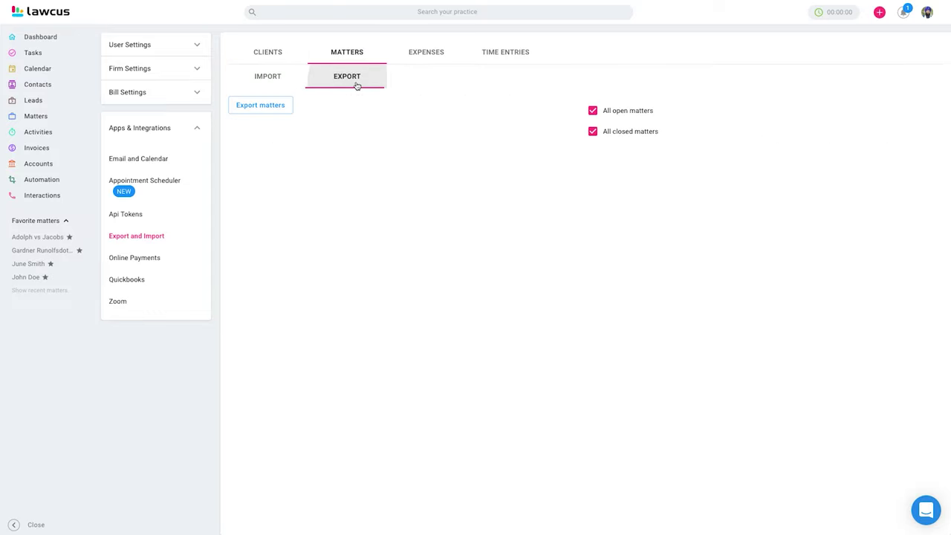
# - On Clients > Import, download the sample file Contact_import_sample.xlsx
pyautogui.click(270, 54)
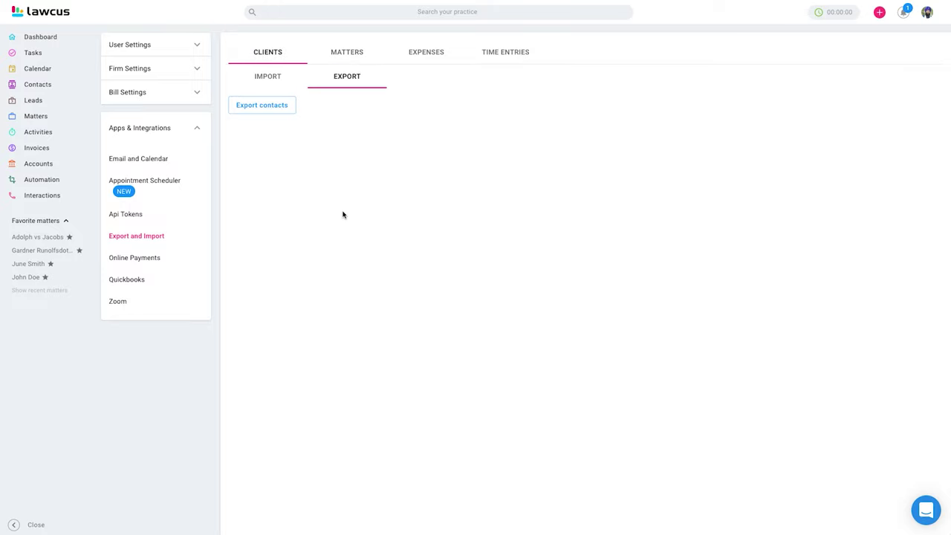
pyautogui.click(266, 77)
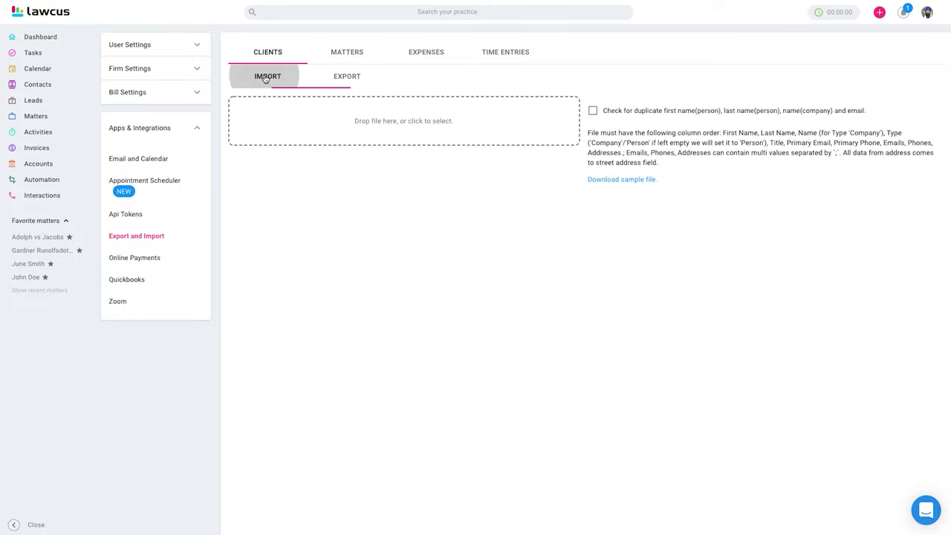
pyautogui.click(616, 180)
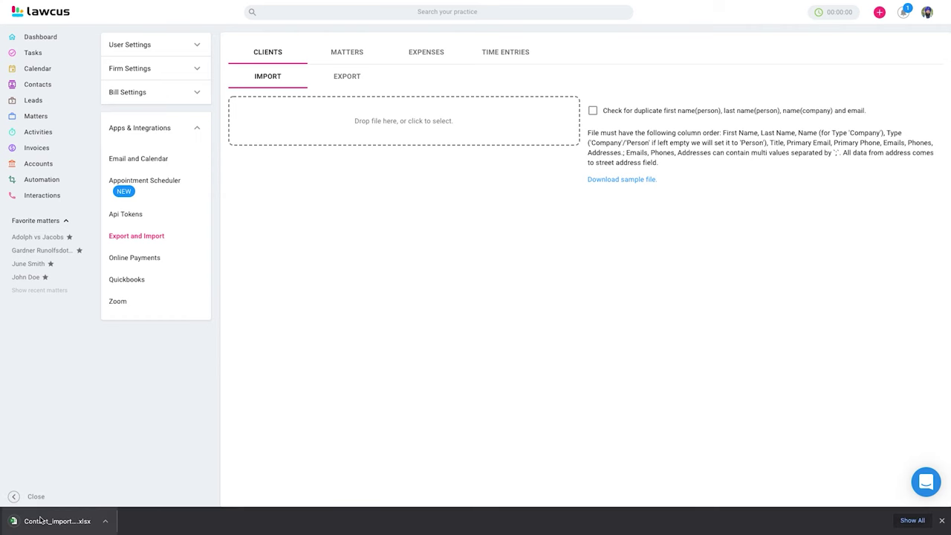
# - Open Contact_import_sample.xlsx in Excel, then show the Matters import instructions in Lawcus
pyautogui.click(41, 520)
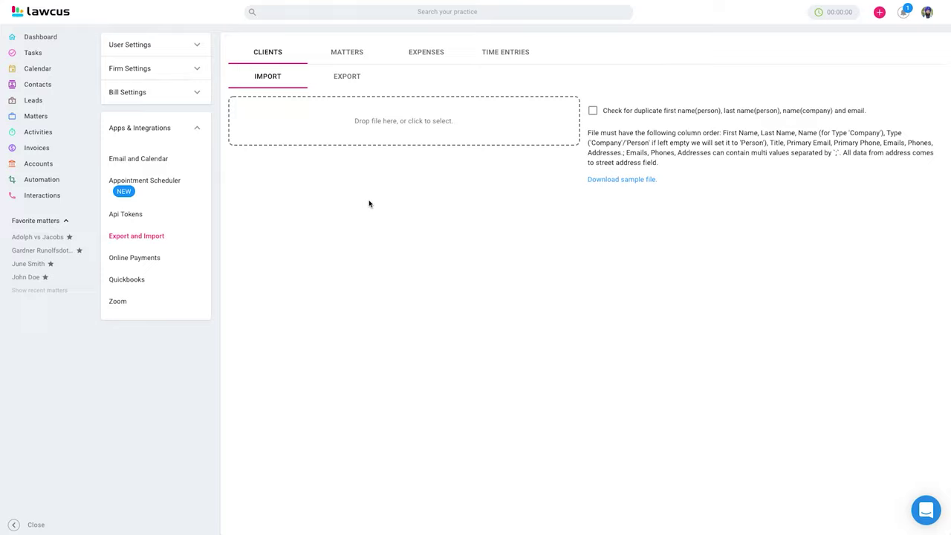
pyautogui.click(353, 57)
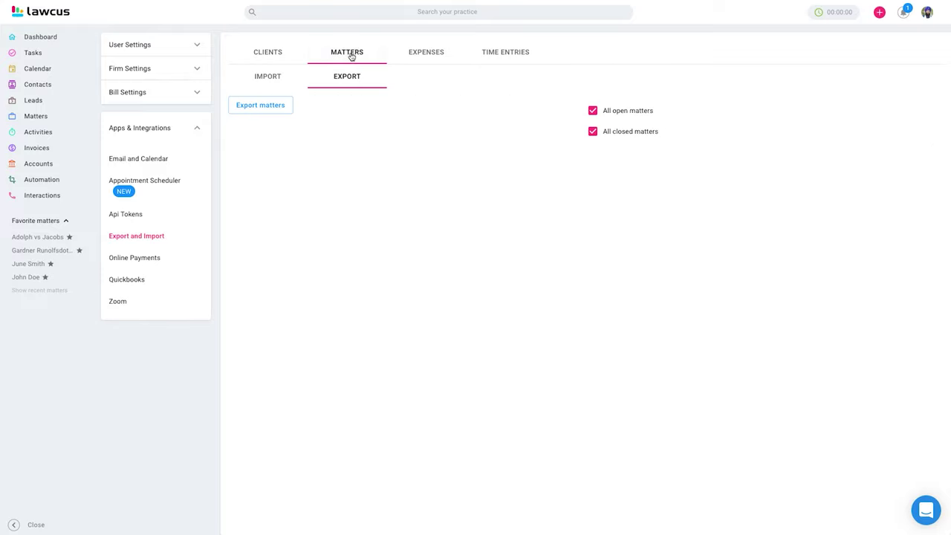
pyautogui.click(272, 78)
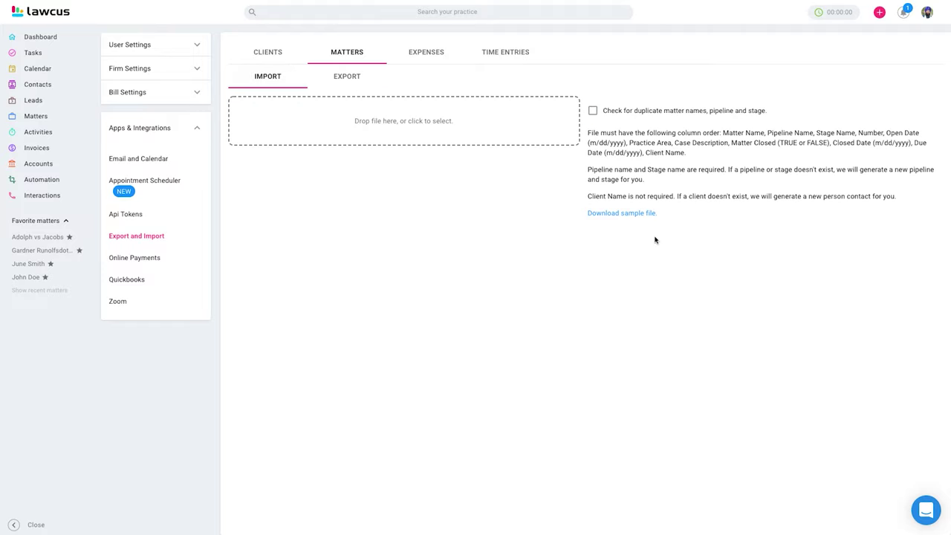
# - Download Matters_import_sample, review its headers and Litigation example row in Excel, then return to Lawcus
pyautogui.click(630, 214)
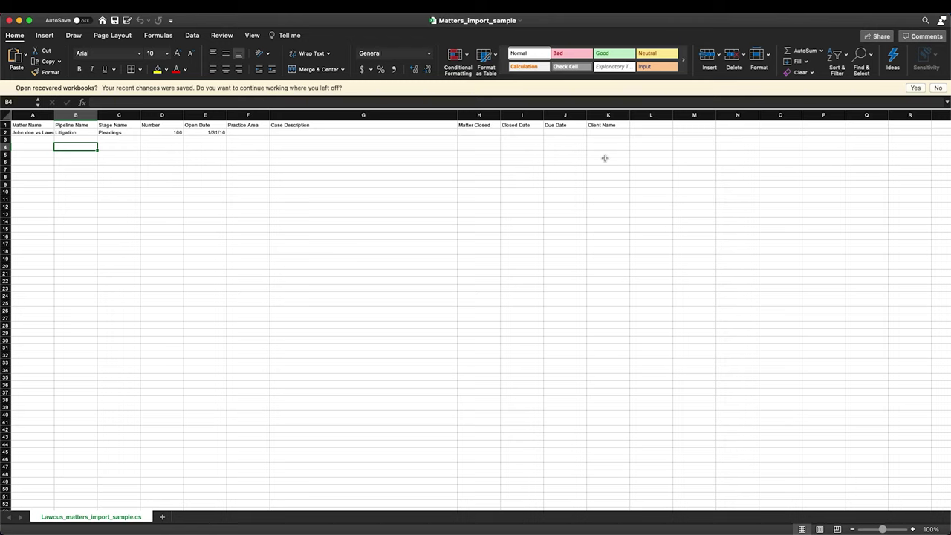
pyautogui.hotkey('ctrl', 'Left')
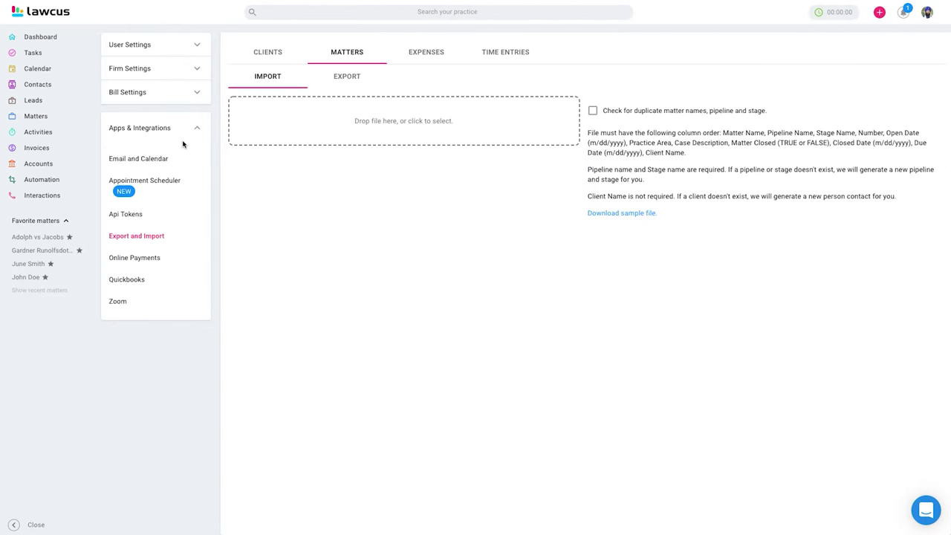
# - Open Matters and switch from the pipeline board to the list view
pyautogui.click(37, 119)
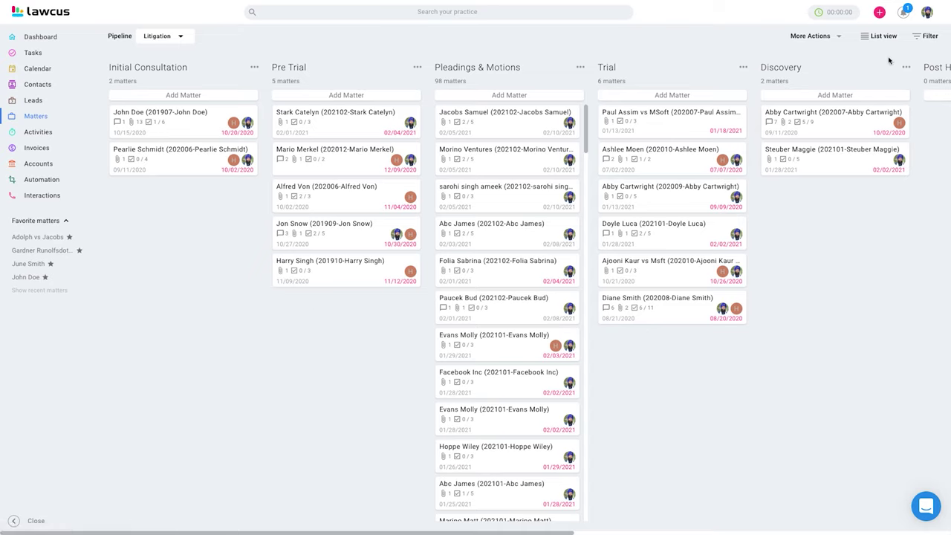
pyautogui.click(880, 36)
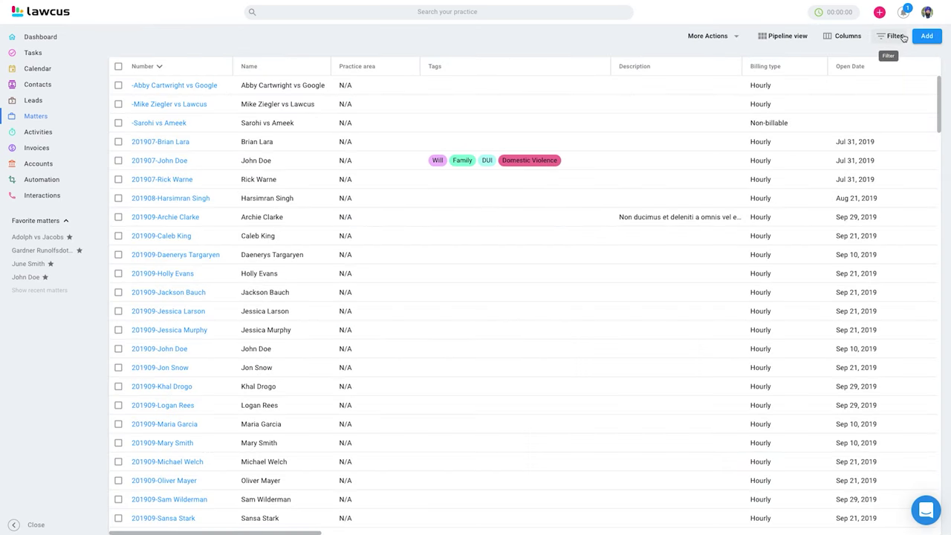
# - Filter the matters list by the H1B tag, leaving one Bankruptcy matter, and close the filter panel
pyautogui.click(895, 38)
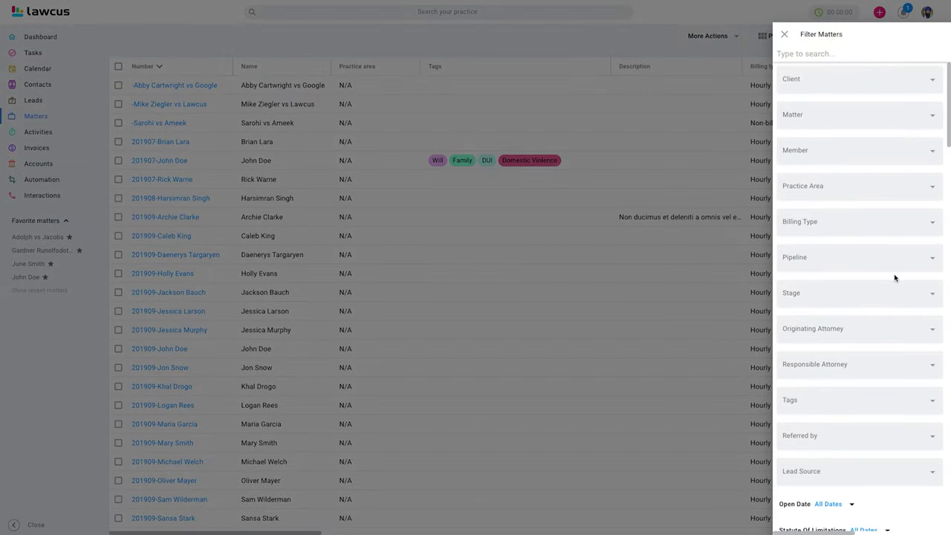
pyautogui.scroll(-3, 892, 301)
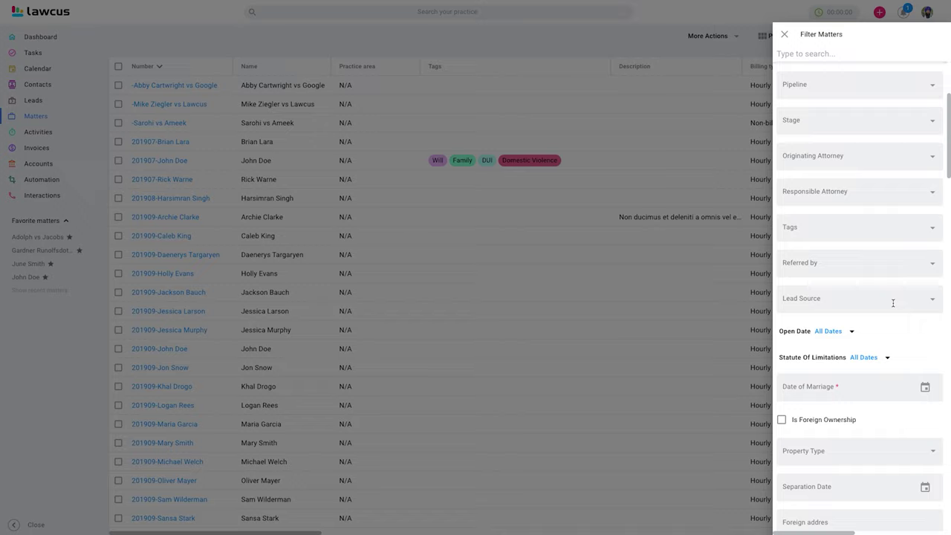
pyautogui.scroll(2, 892, 303)
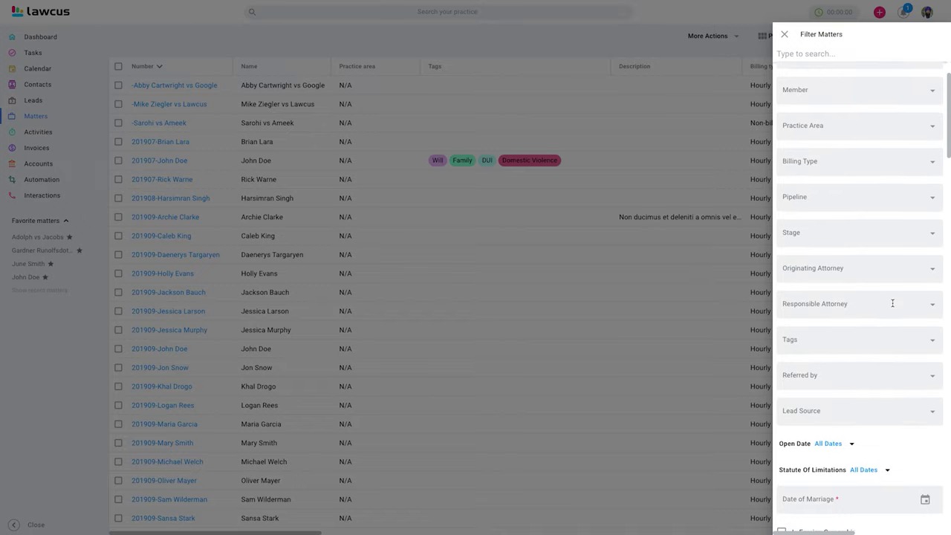
pyautogui.click(883, 328)
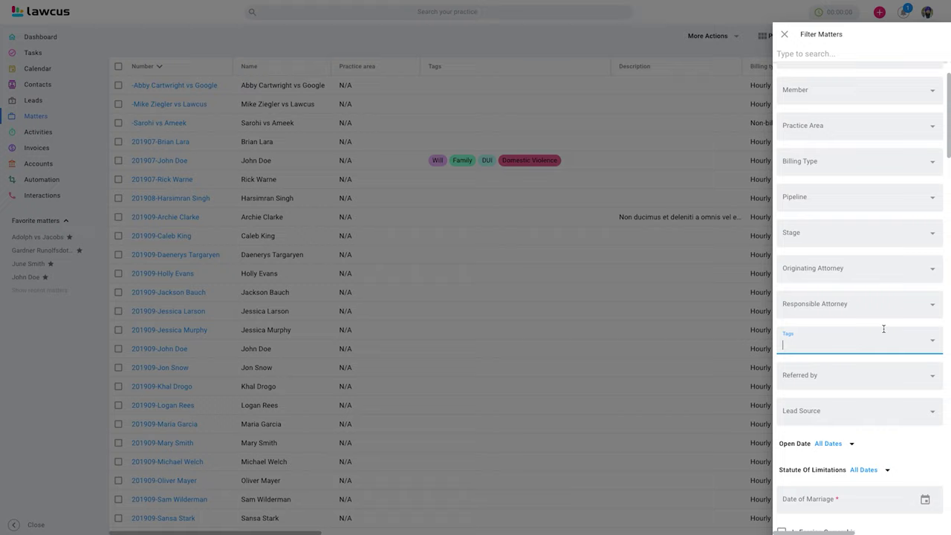
pyautogui.click(892, 346)
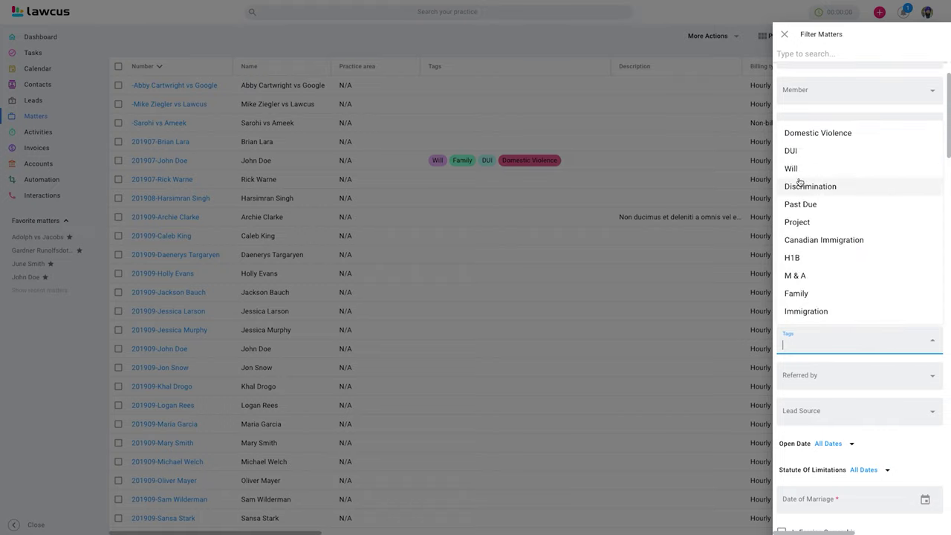
pyautogui.click(805, 260)
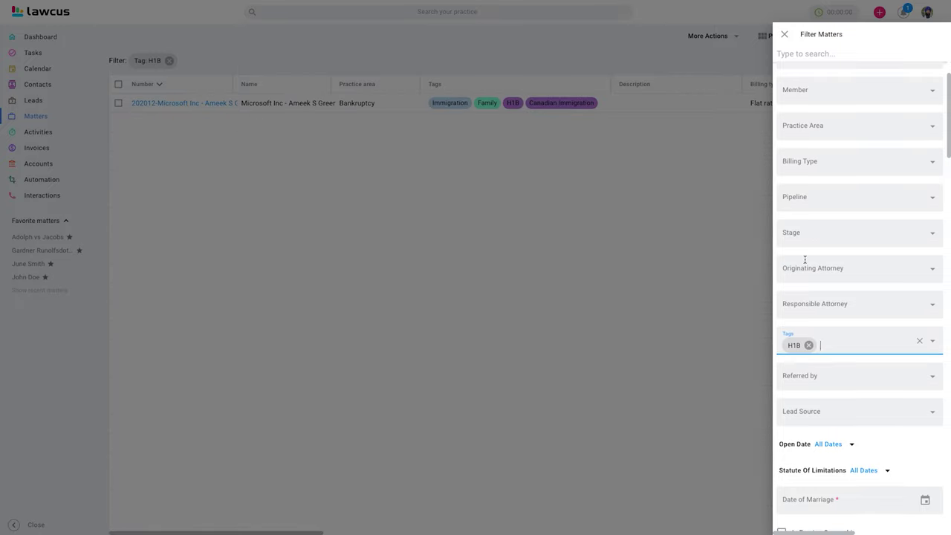
pyautogui.click(647, 241)
pyautogui.click(783, 36)
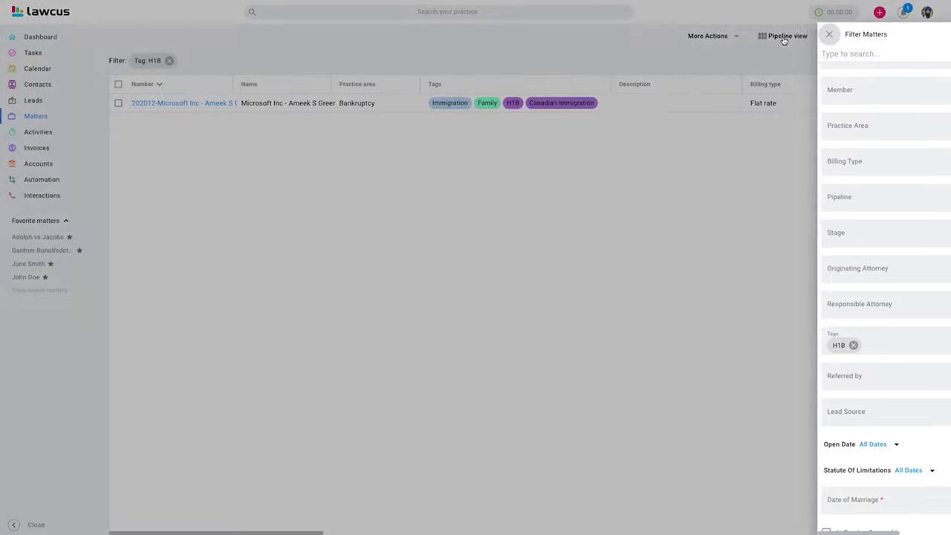
# - Select the filtered H1B matter, then browse the available custom fields under Columns > Add custom field
pyautogui.click(119, 84)
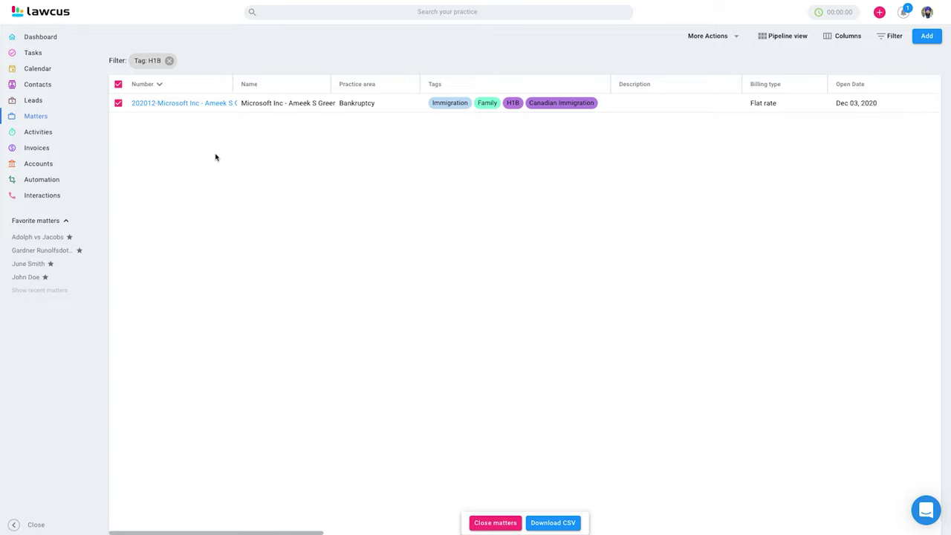
pyautogui.click(846, 37)
pyautogui.scroll(-2, 844, 193)
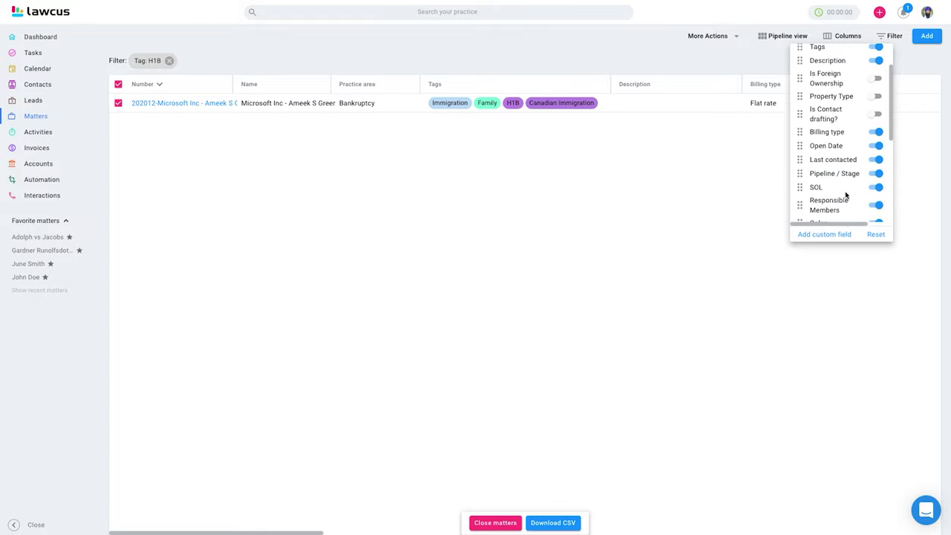
pyautogui.click(832, 234)
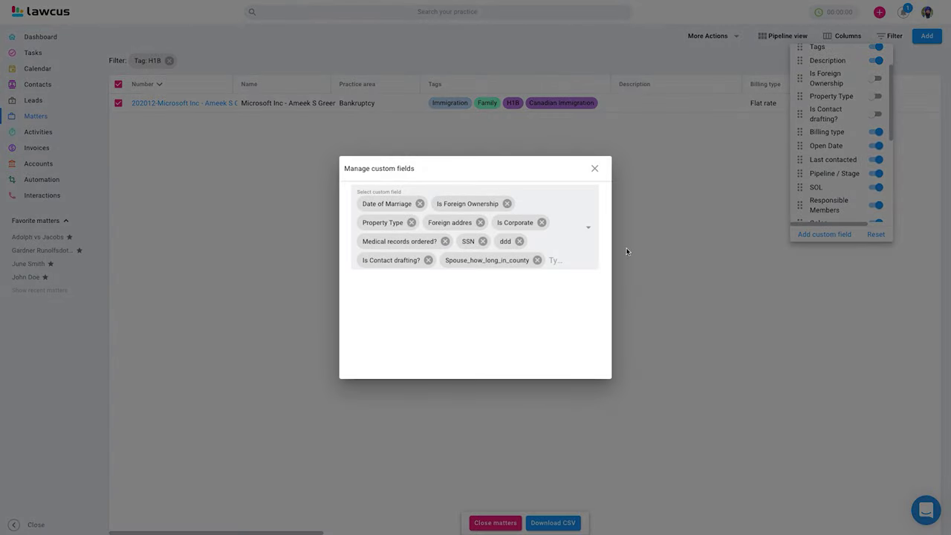
pyautogui.click(565, 265)
pyautogui.scroll(-10, 506, 380)
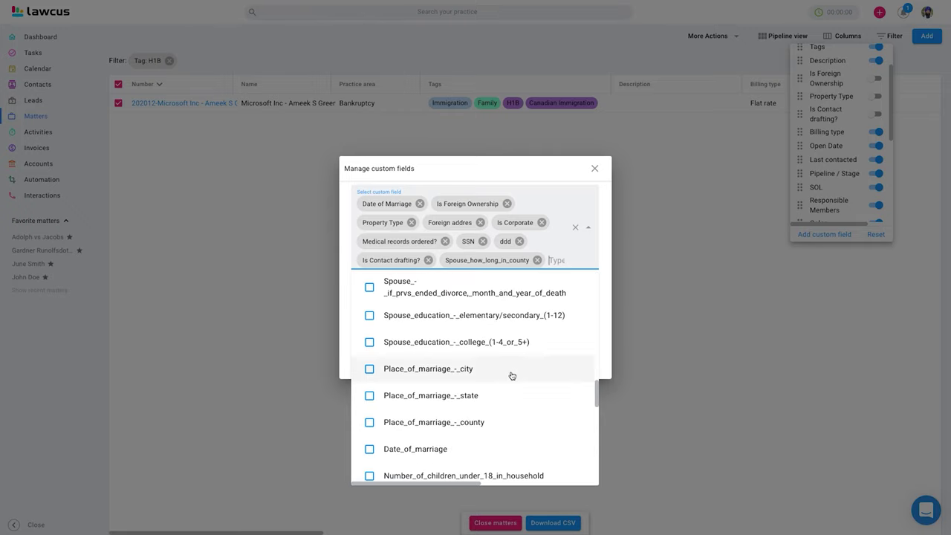
# - Close the custom fields dialog, remove the Tag: H1B filter, and go to Contacts
pyautogui.click(595, 169)
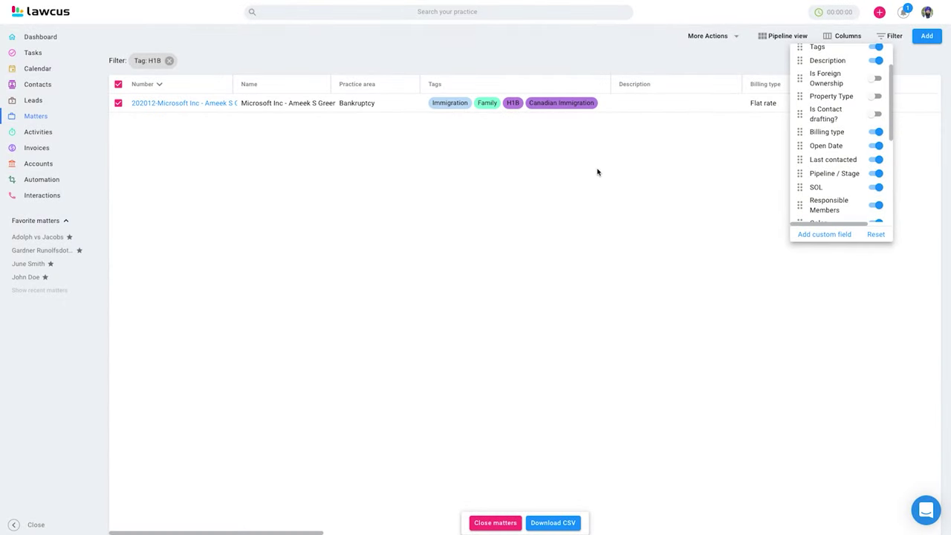
pyautogui.click(170, 63)
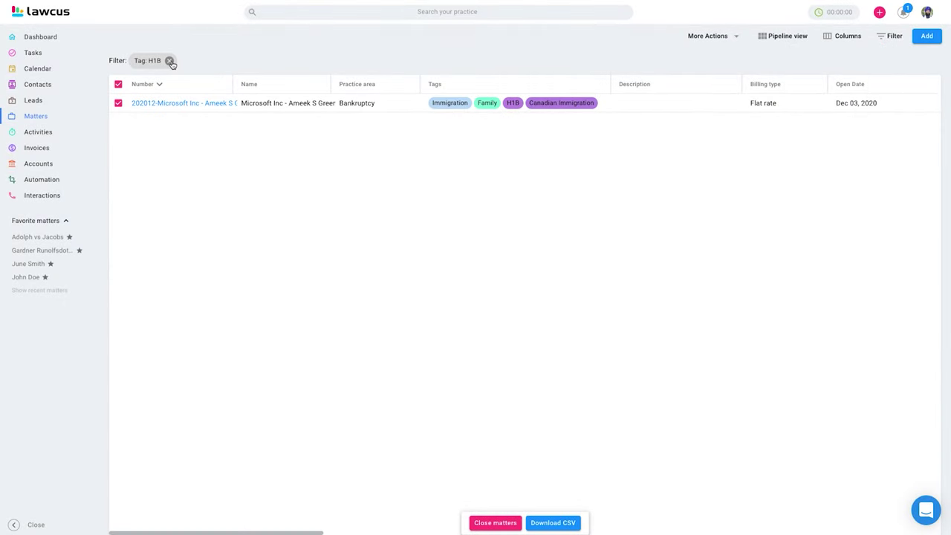
pyautogui.click(170, 62)
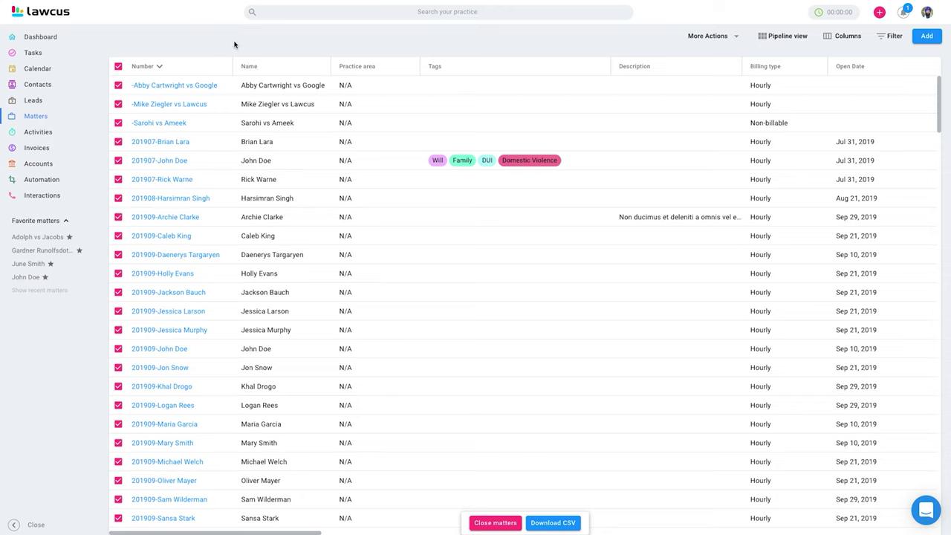
pyautogui.click(42, 87)
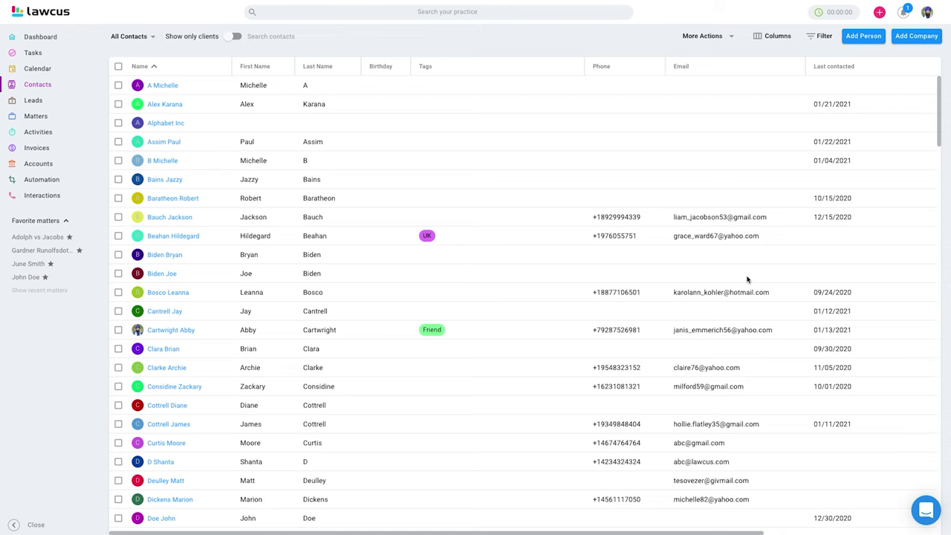
# - Filter contacts by the Millenial tag and select all seven matching contacts
pyautogui.click(820, 36)
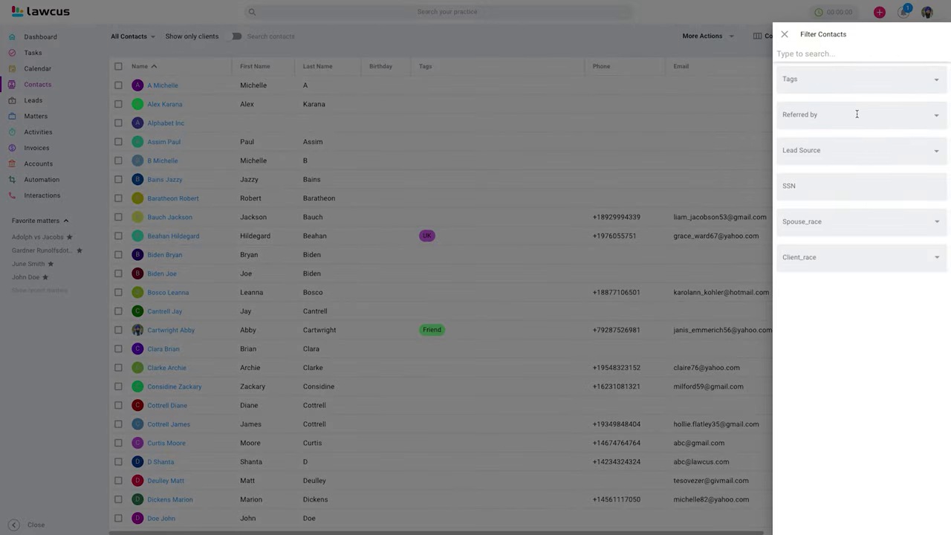
pyautogui.click(838, 88)
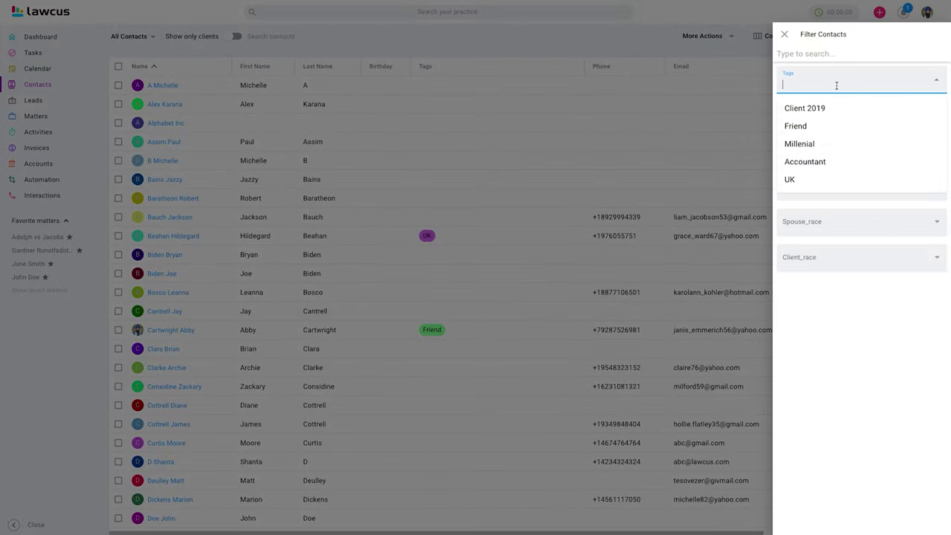
pyautogui.click(805, 142)
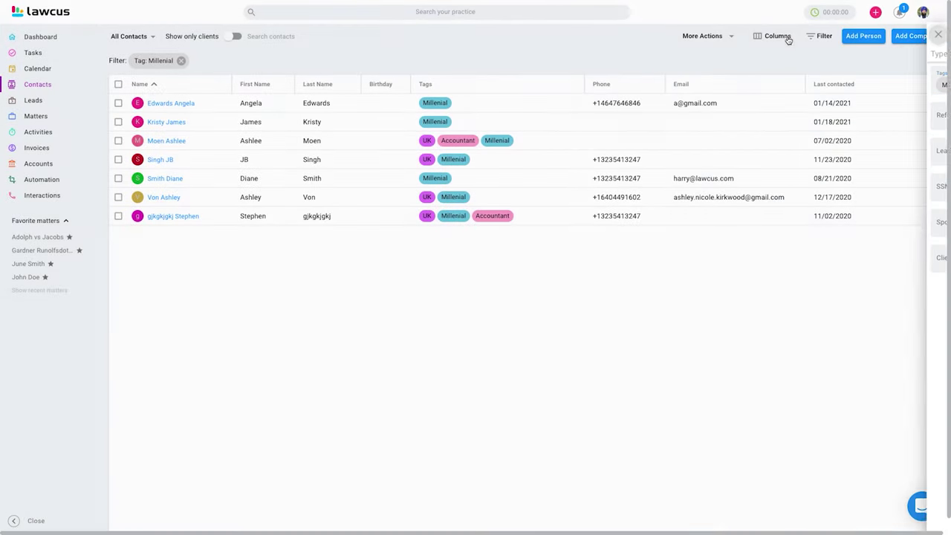
pyautogui.click(118, 85)
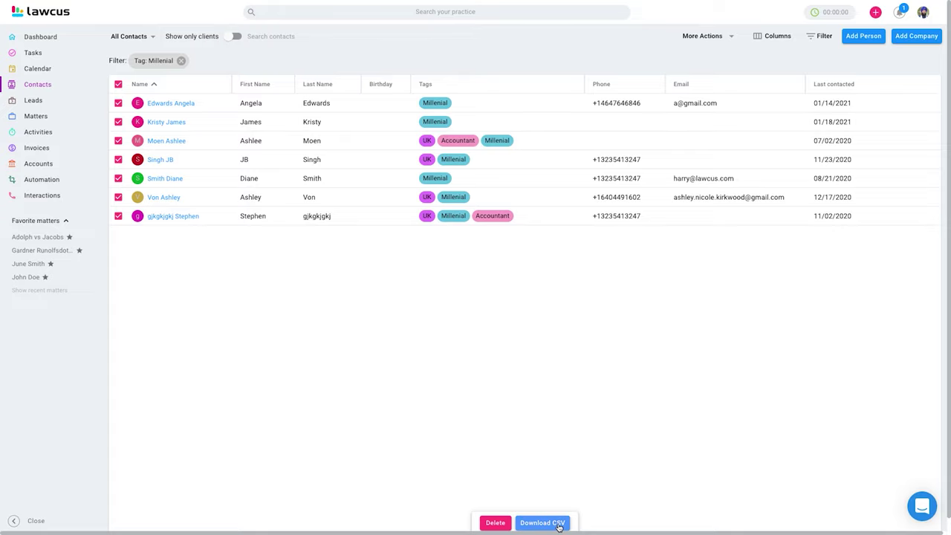